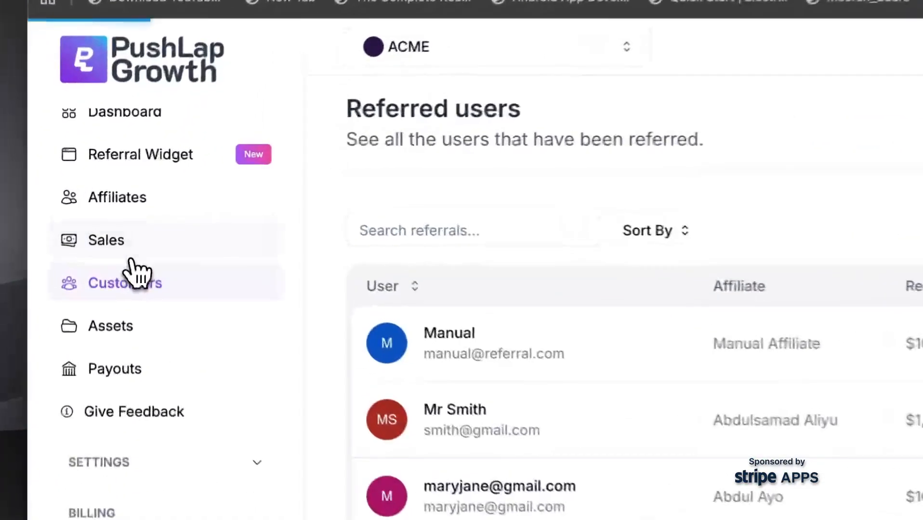
Open the Sales page and review the list of customer transactions and their affiliates.
left_click(118, 212)
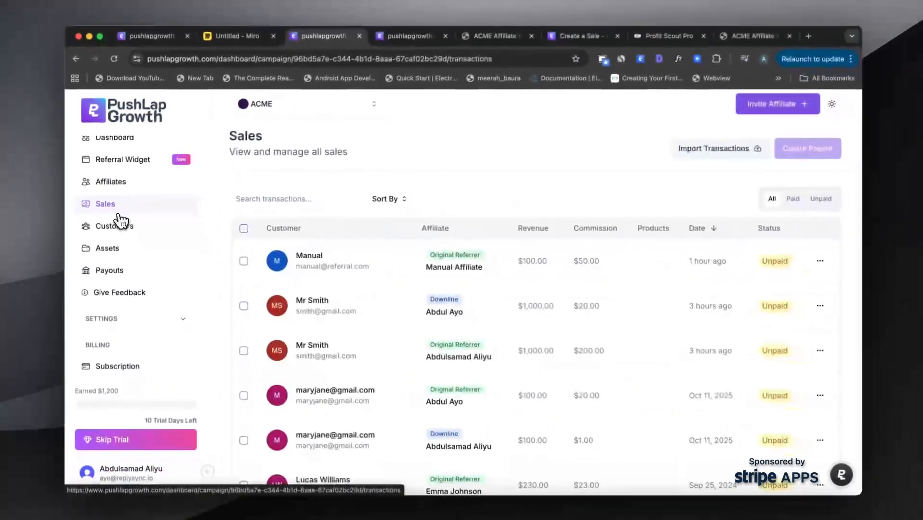
scroll(400, 212, "down", 3)
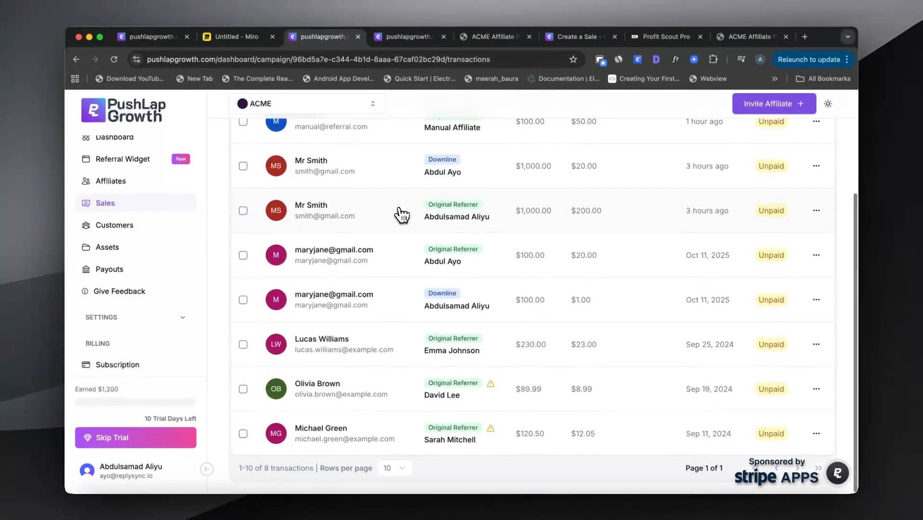
mouse_move(439, 288)
scroll(439, 288, "up", 3)
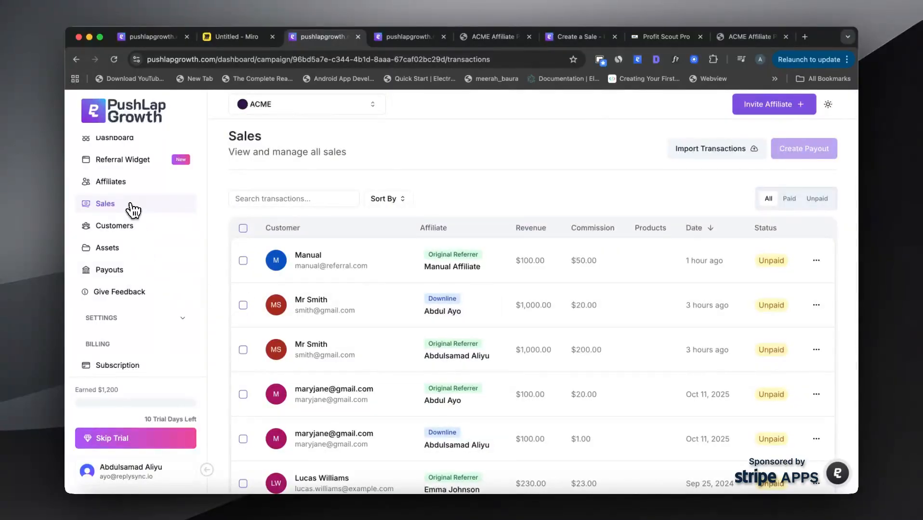
scroll(453, 309, "down", 3)
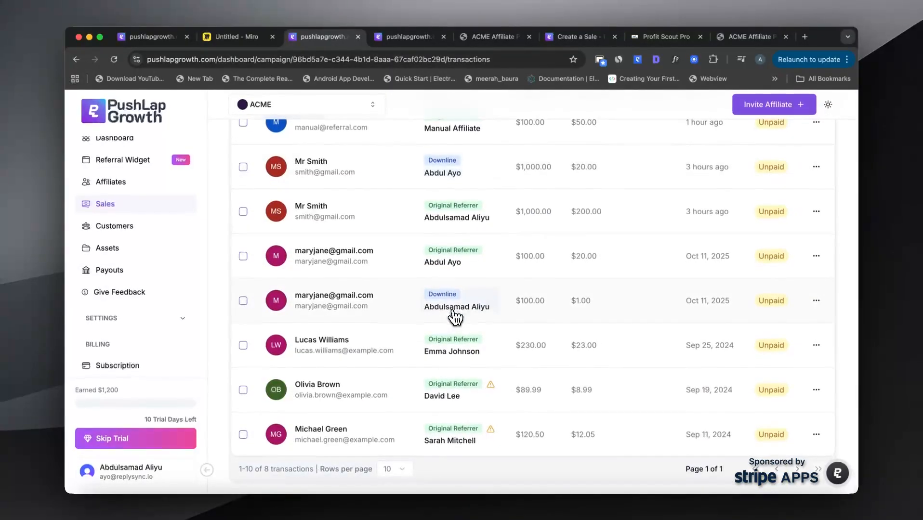
scroll(756, 185, "up", 1)
scroll(755, 185, "up", 2)
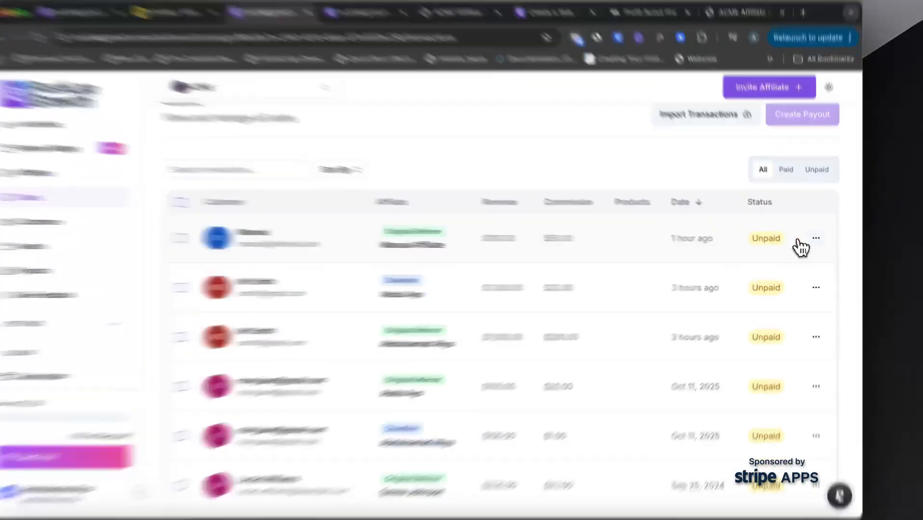
Mark the newest sale, from the Manual customer, as paid and revert it to unpaid.
left_click(816, 240)
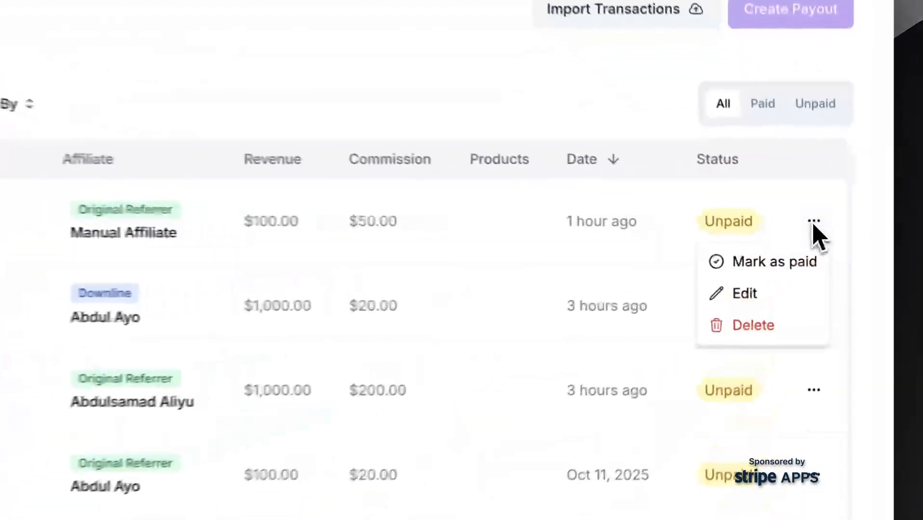
left_click(770, 261)
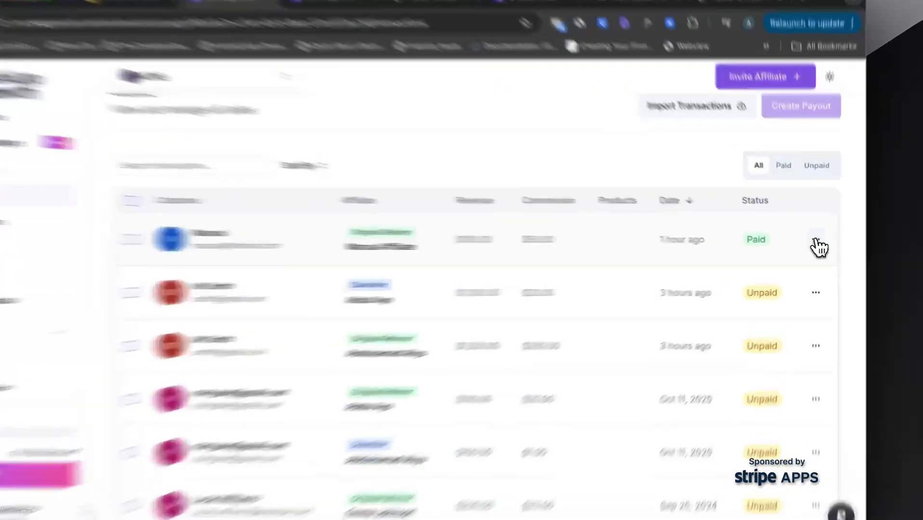
left_click(818, 244)
left_click(789, 265)
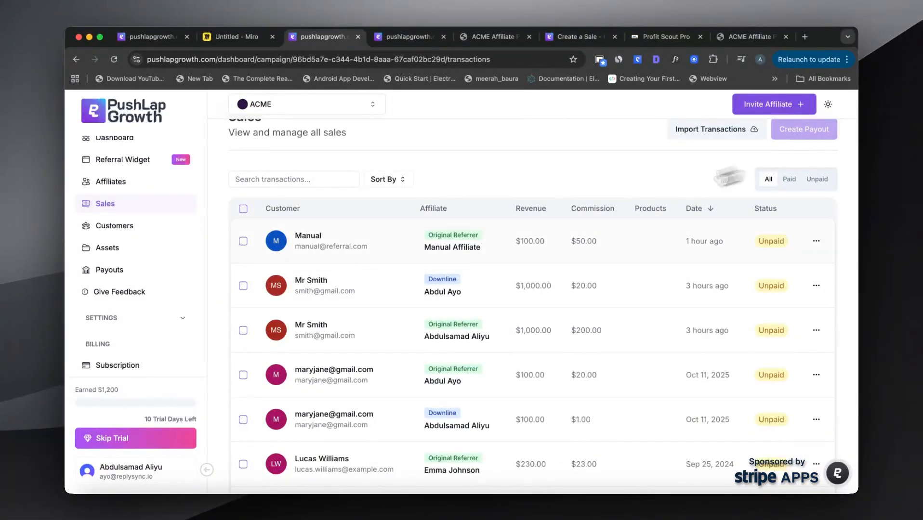
Select all sales in the list and create a payout batch from them, confirming the creation.
scroll(542, 212, "up", 1)
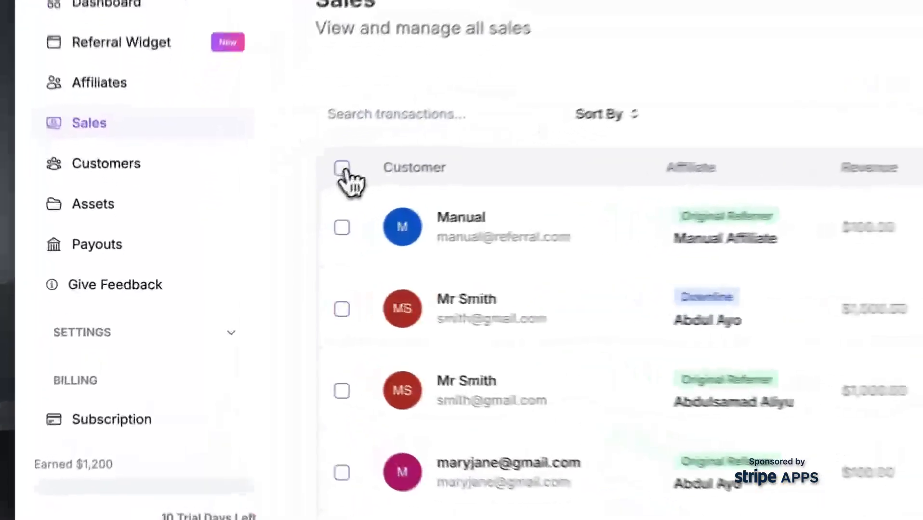
left_click(244, 228)
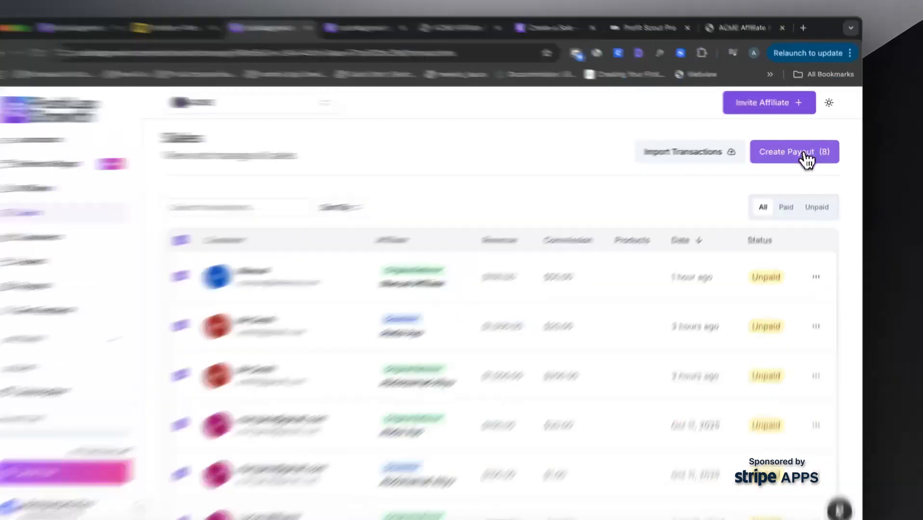
left_click(812, 150)
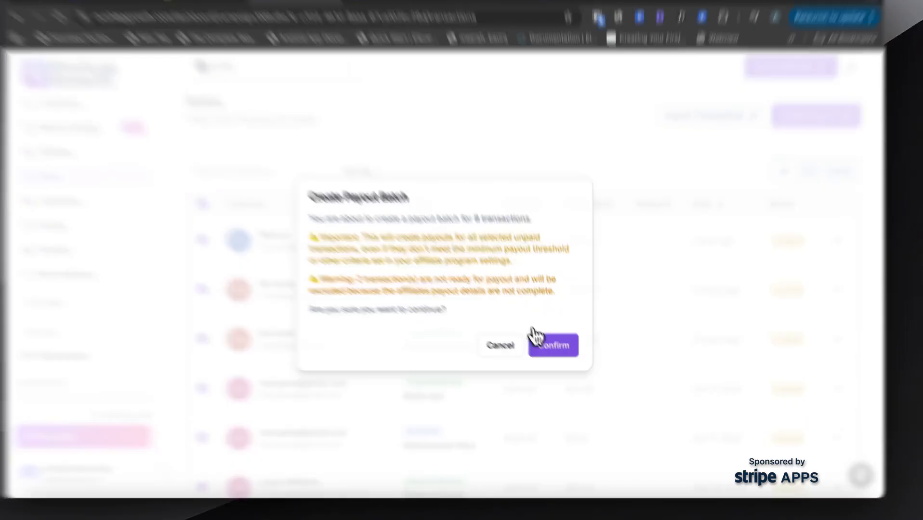
left_click(554, 348)
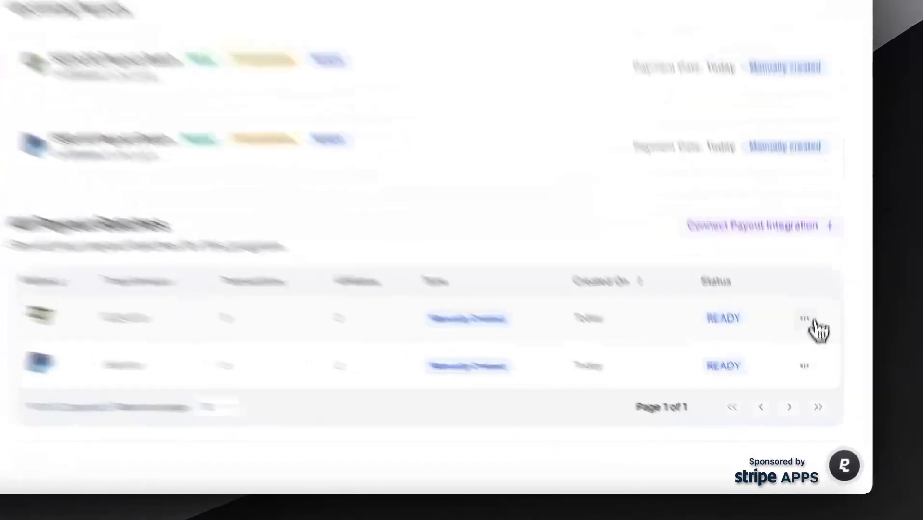
Check the available actions for the manually created Wise payout batch and open the batch.
left_click(811, 370)
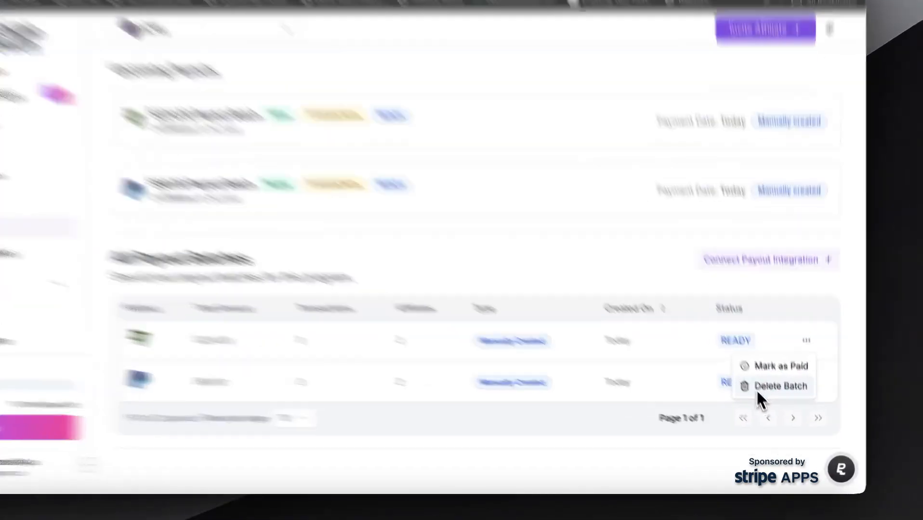
left_click(787, 404)
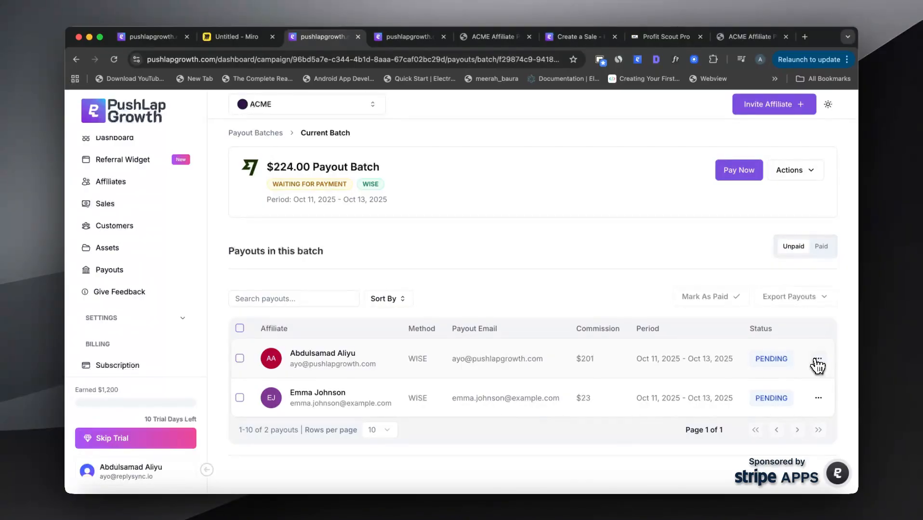
Examine the action options and the payout details of the affiliates in the Wise batch, closing the details.
left_click(818, 361)
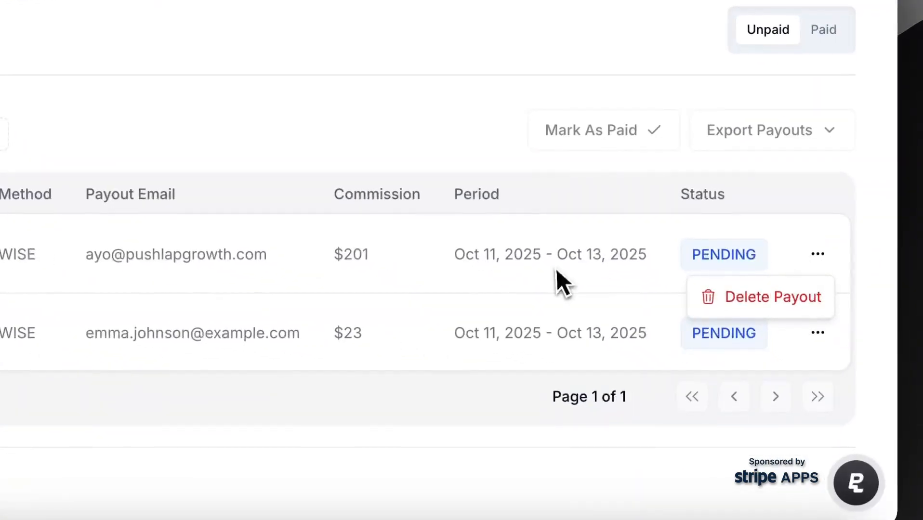
left_click(556, 268)
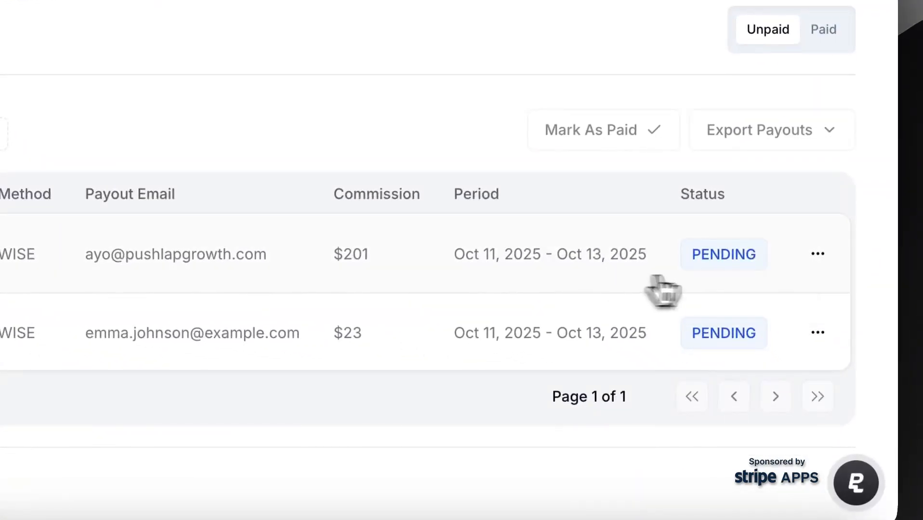
left_click(761, 282)
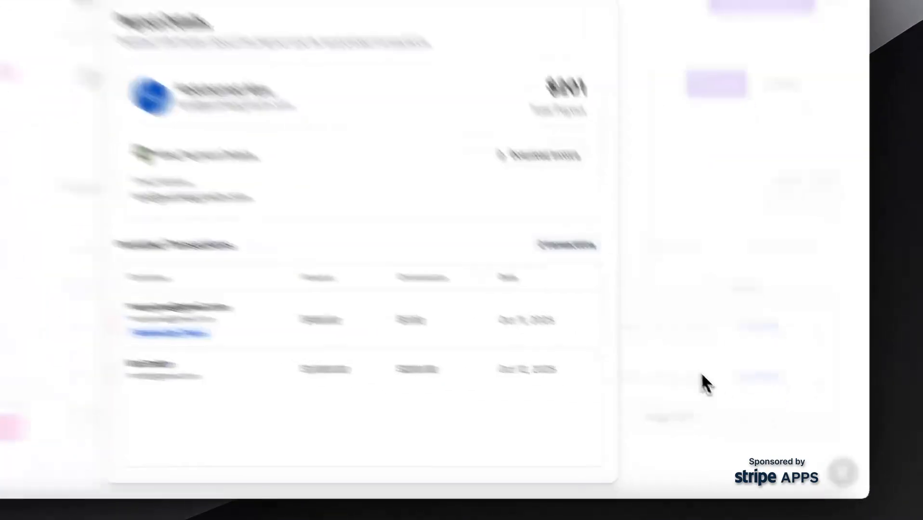
right_click(727, 397)
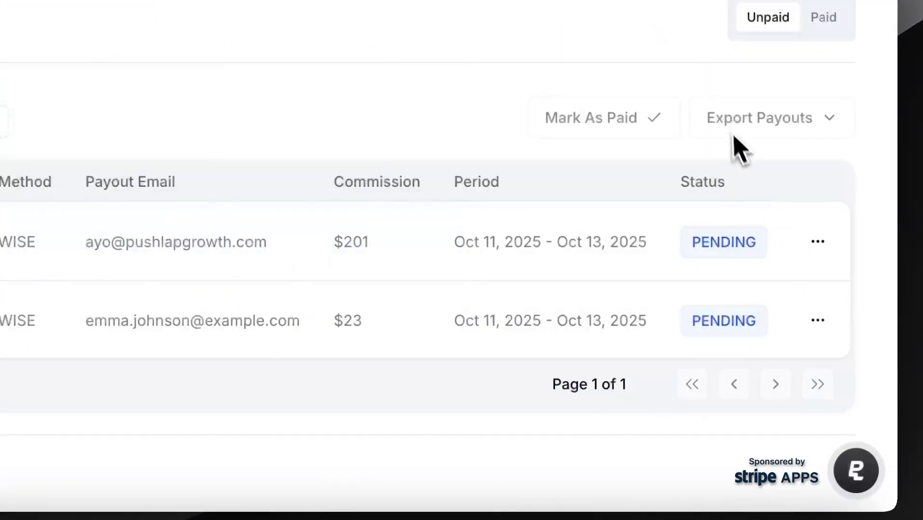
left_click(568, 337)
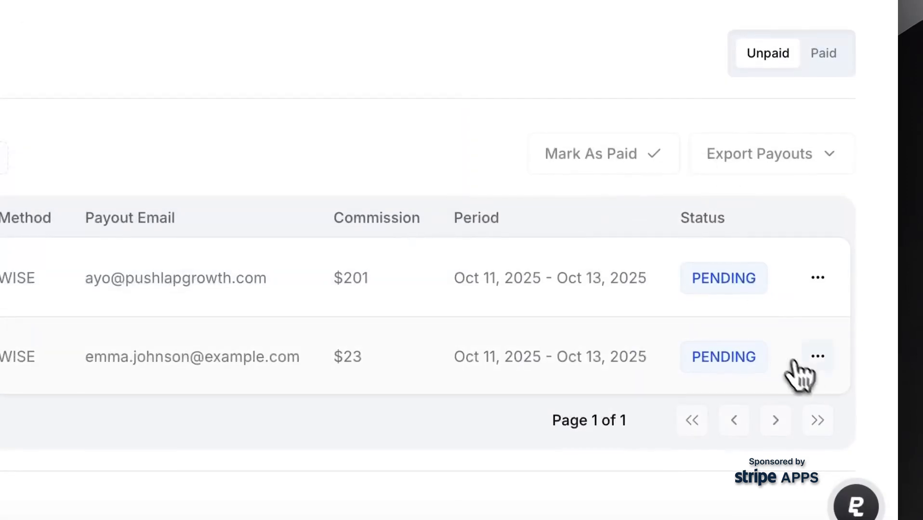
left_click(817, 322)
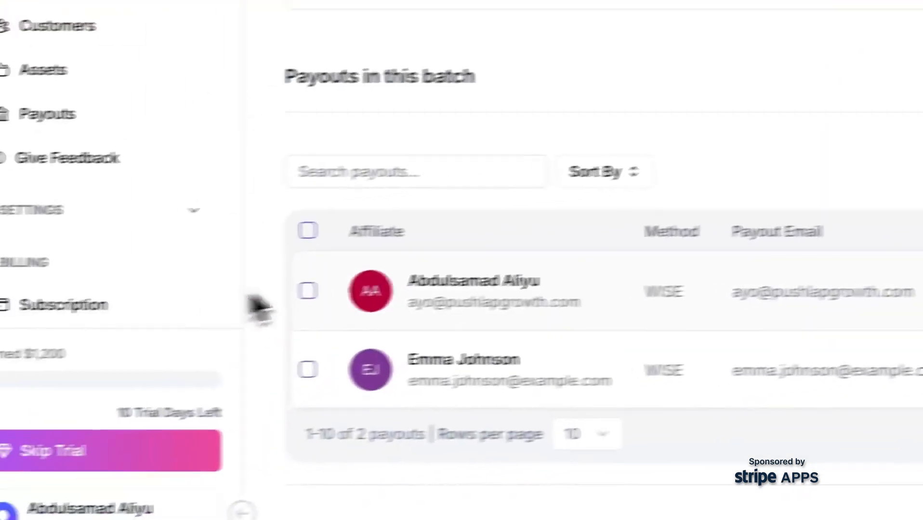
Select the first affiliate's payout in the batch and clear the selection again.
left_click(369, 224)
left_click(374, 230)
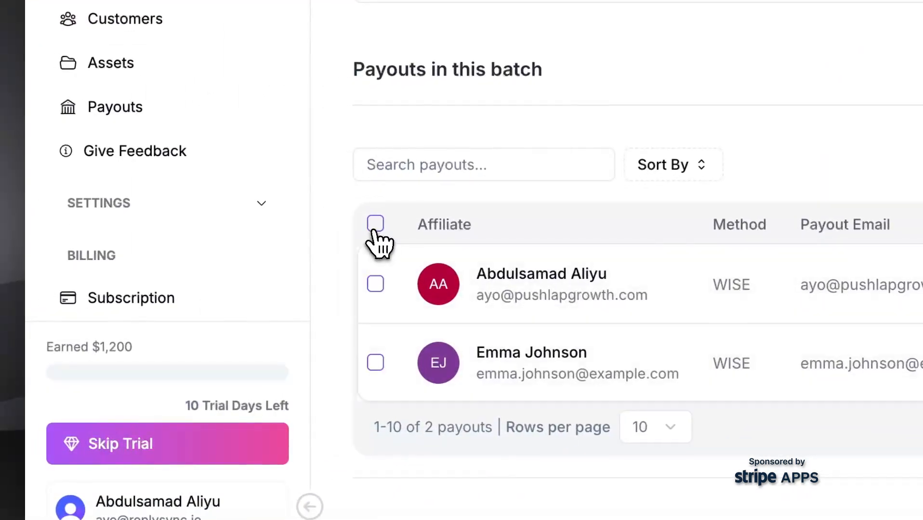
left_click(375, 284)
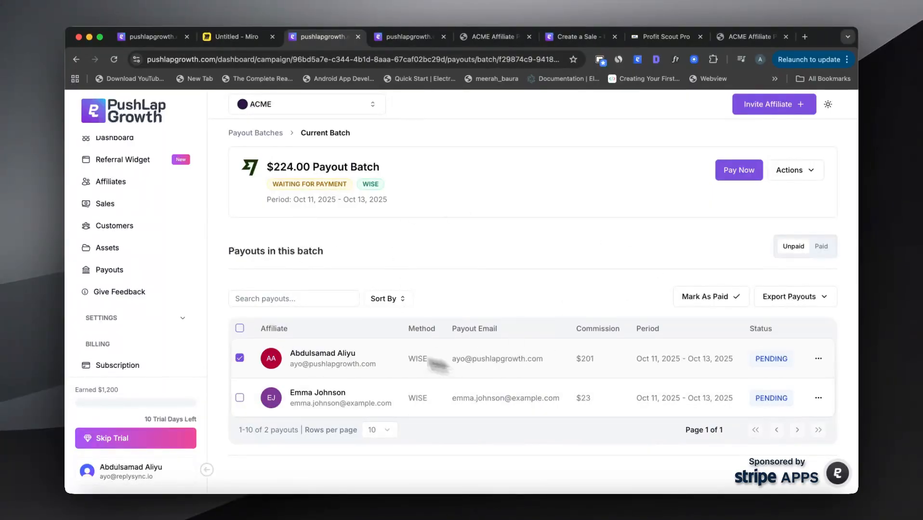
left_click(240, 357)
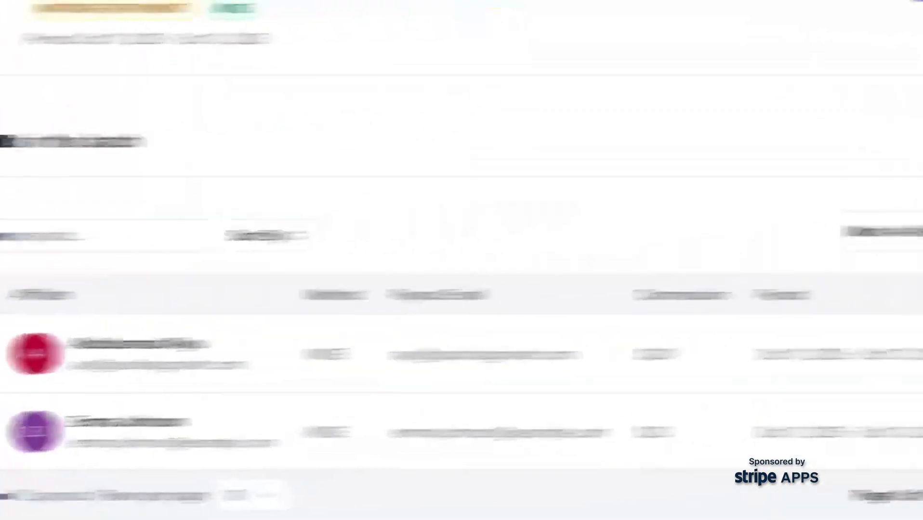
Export the batch's payouts in Wise format and save the CSV file in the Downloads folder.
left_click(804, 258)
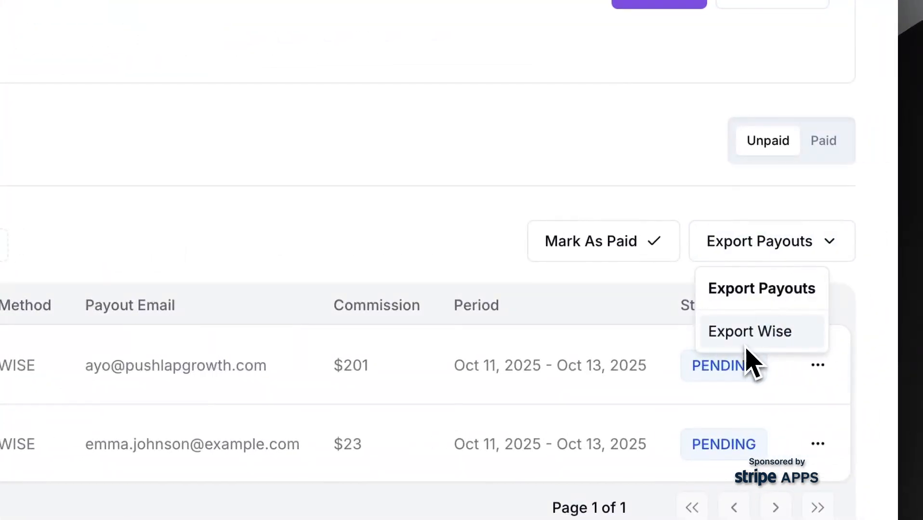
left_click(730, 332)
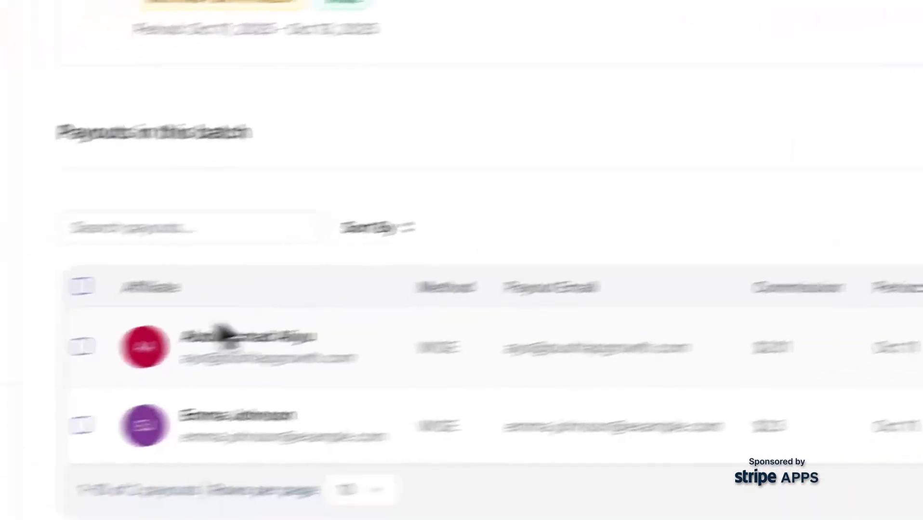
left_click(776, 243)
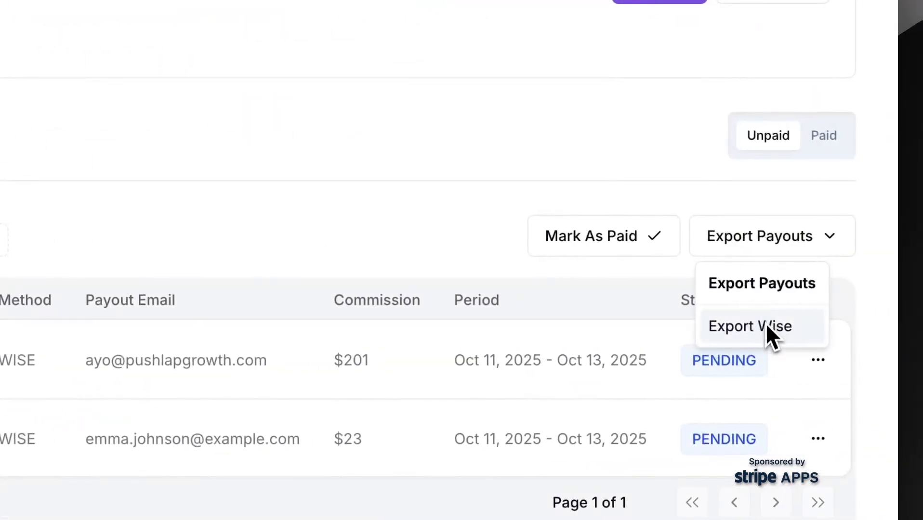
left_click(795, 330)
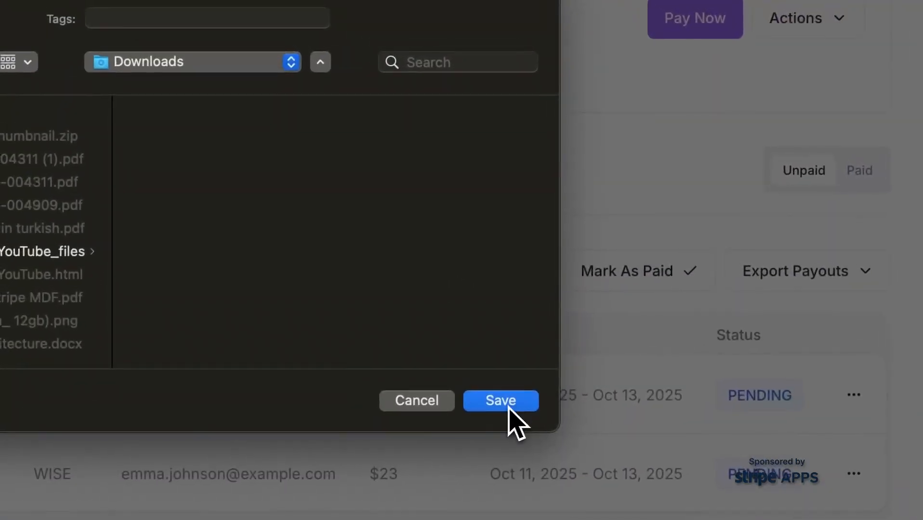
left_click(467, 369)
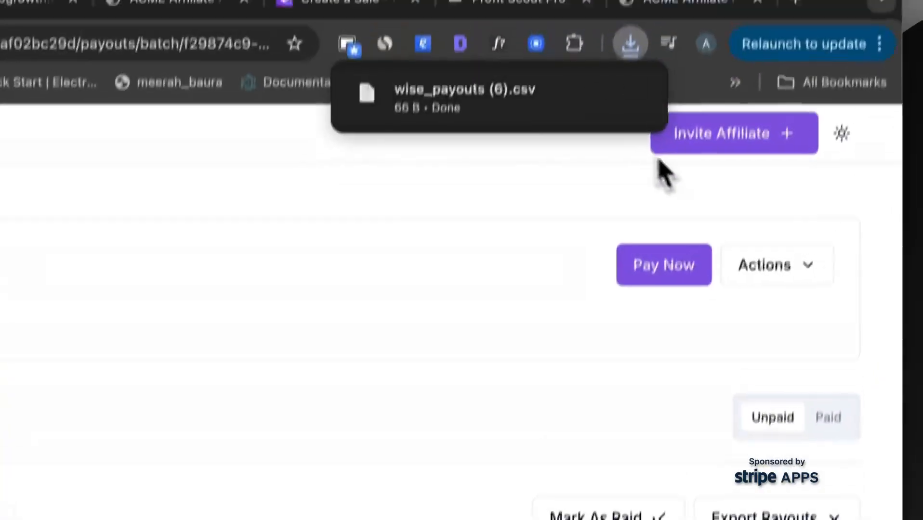
Show the exported wise_payouts (6).csv in its folder, preview its contents, and return to the payout batch.
mouse_move(592, 164)
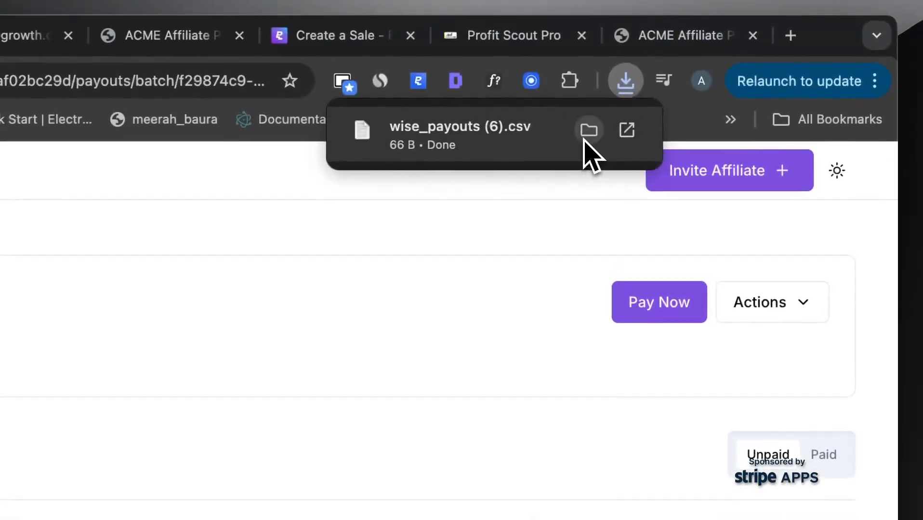
left_click(589, 130)
key("space")
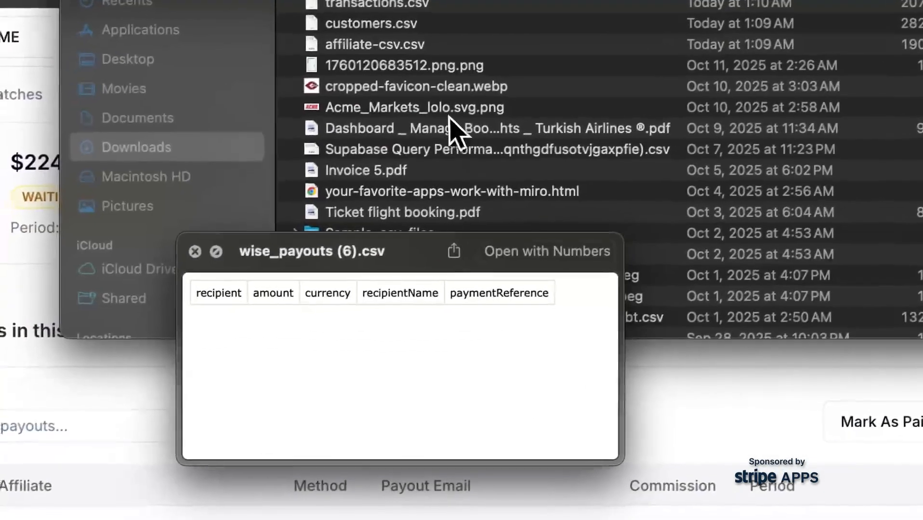
key("space")
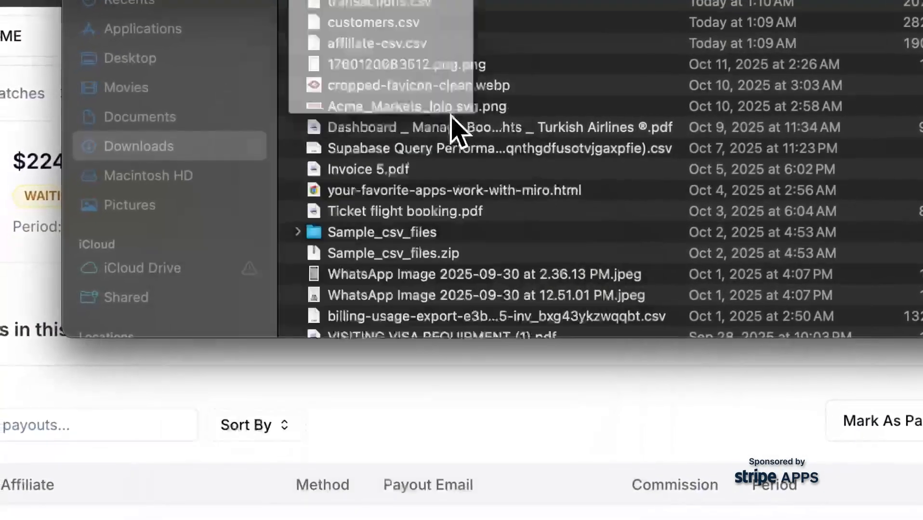
left_click(320, 462)
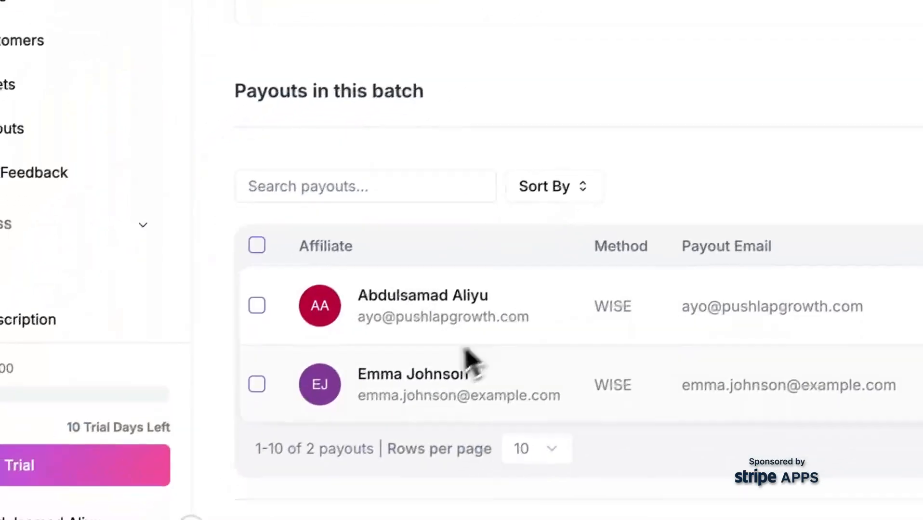
Select all payouts in the batch, export them in Wise format, and save the CSV file in the Downloads folder.
left_click(262, 244)
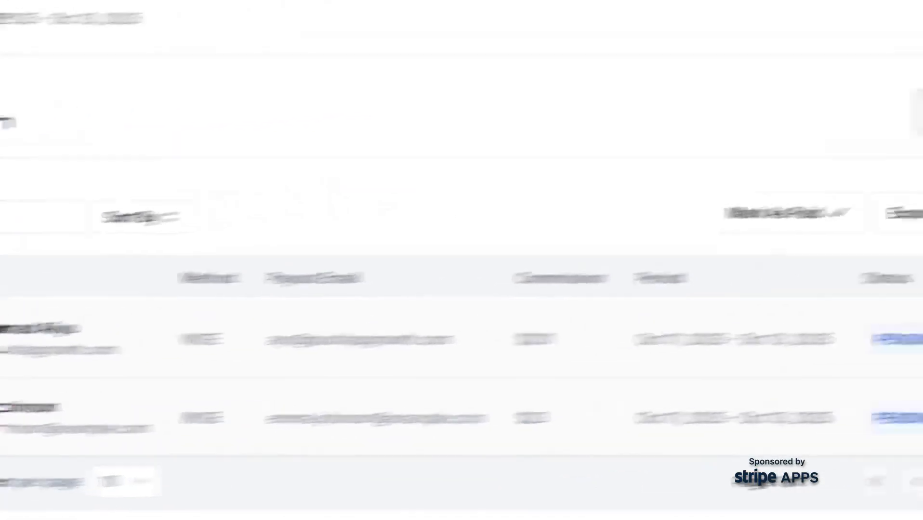
left_click(778, 344)
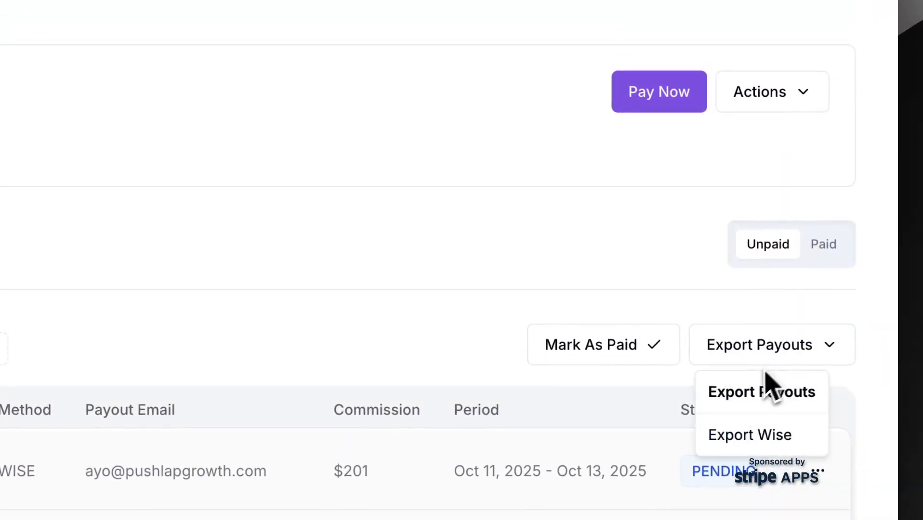
left_click(748, 430)
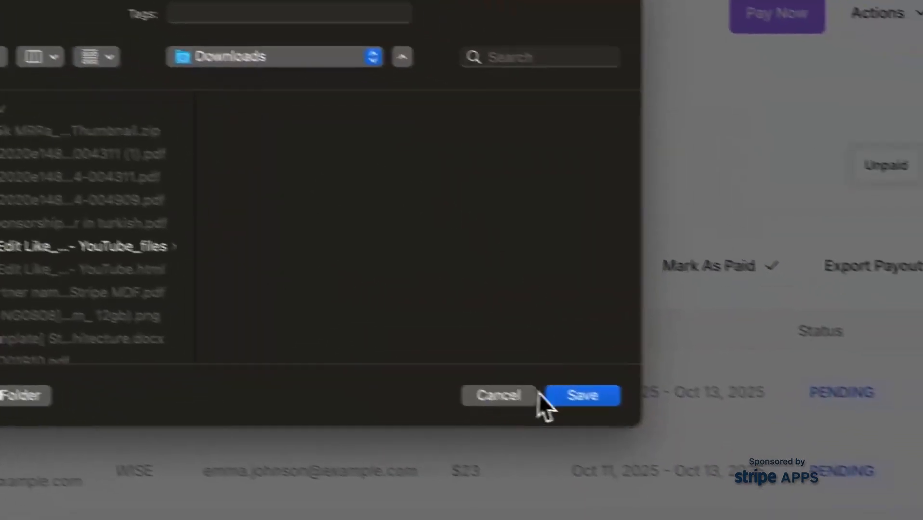
left_click(441, 322)
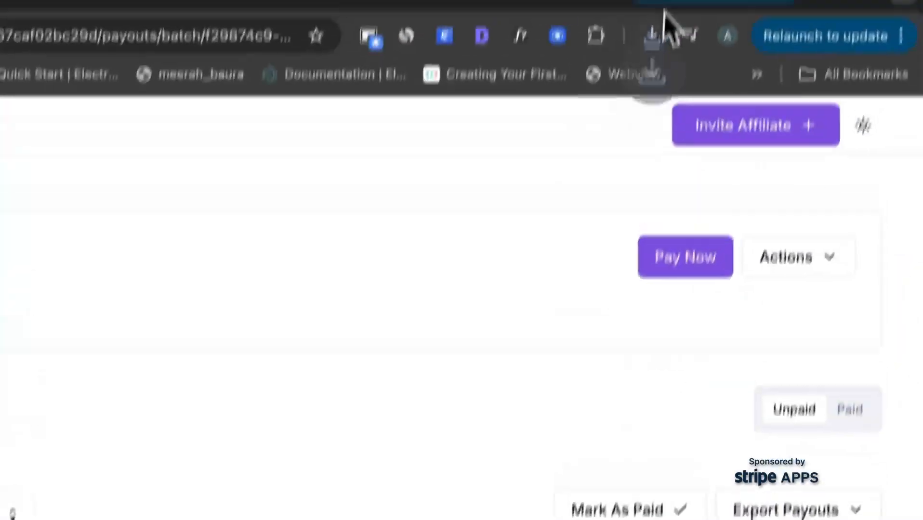
Show the downloaded wise_payouts (7).csv in its folder and preview its contents.
left_click(656, 34)
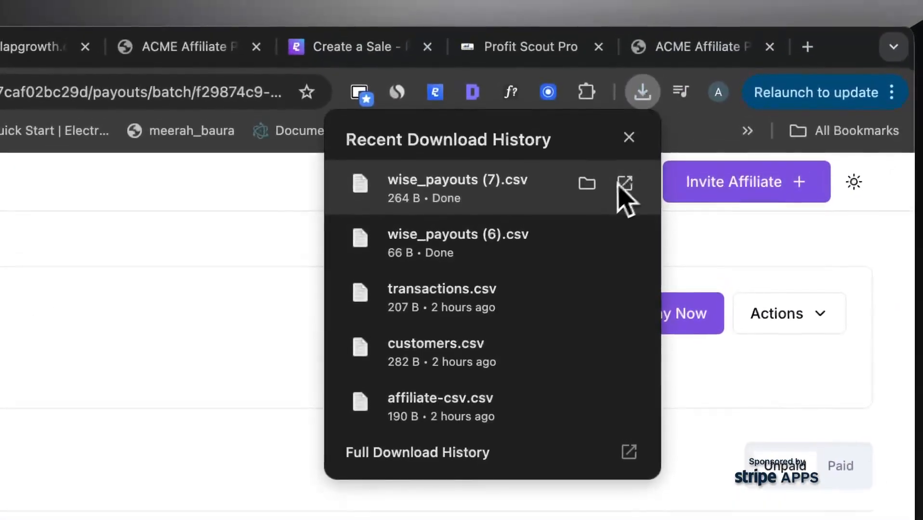
left_click(638, 129)
key("space")
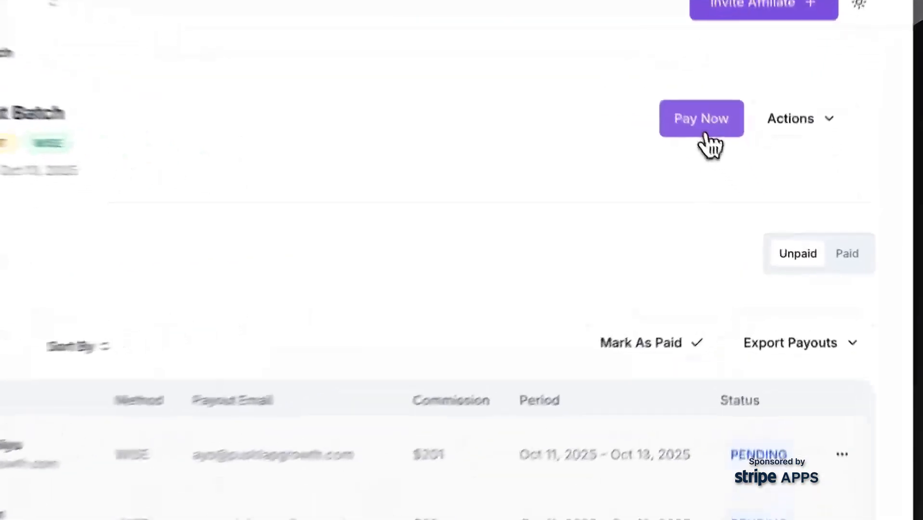
Examine the payment confirmation of the Wise batch and the available batch actions, closing both.
left_click(743, 180)
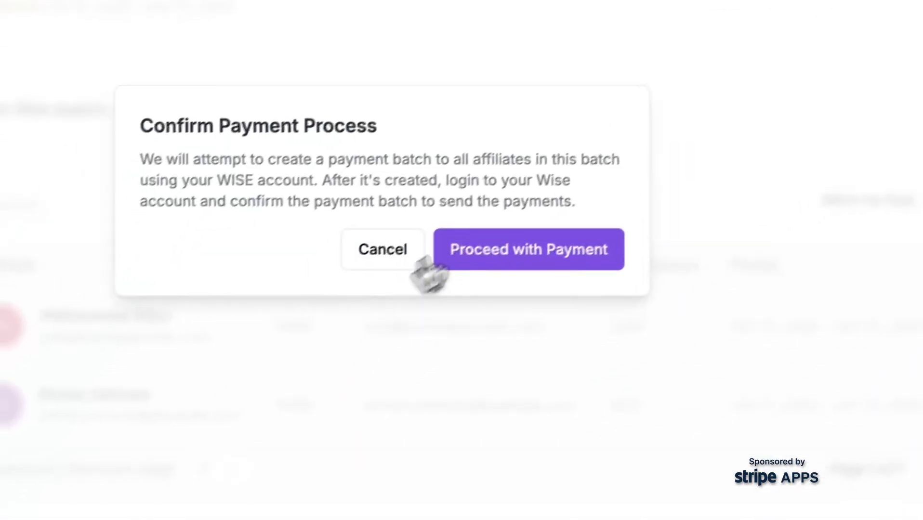
left_click(503, 238)
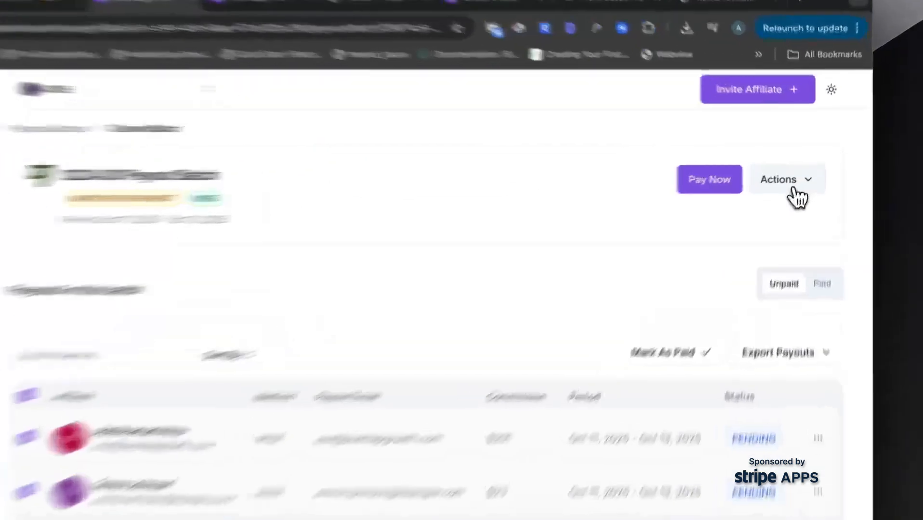
left_click(800, 177)
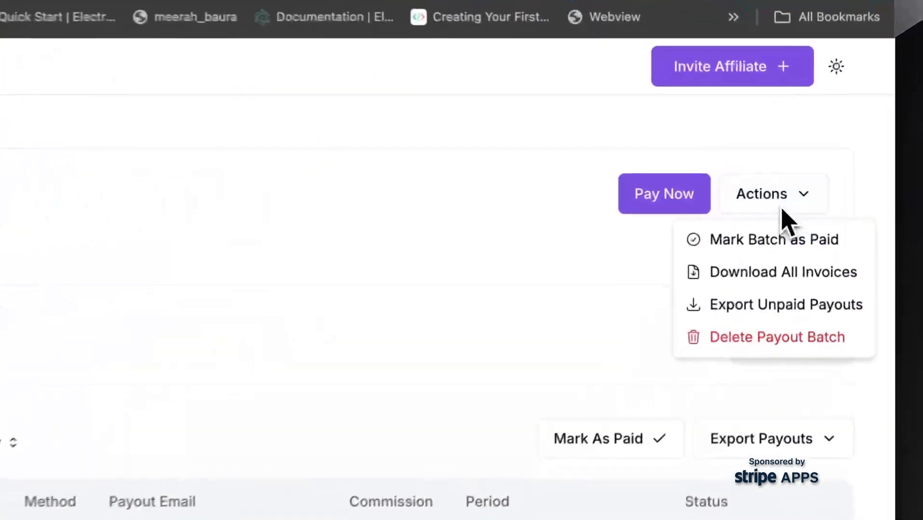
left_click(470, 315)
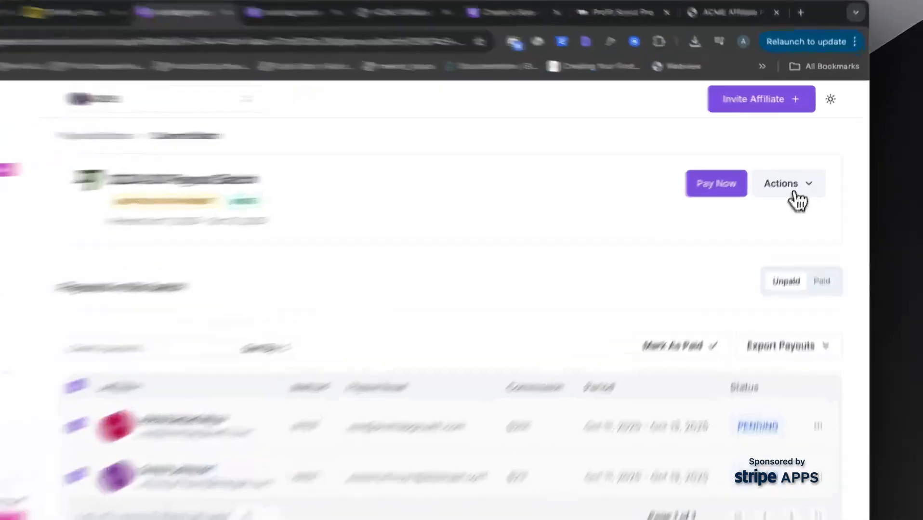
Review the batch actions once more, and view the batch's paid payouts before returning to the unpaid ones.
left_click(801, 178)
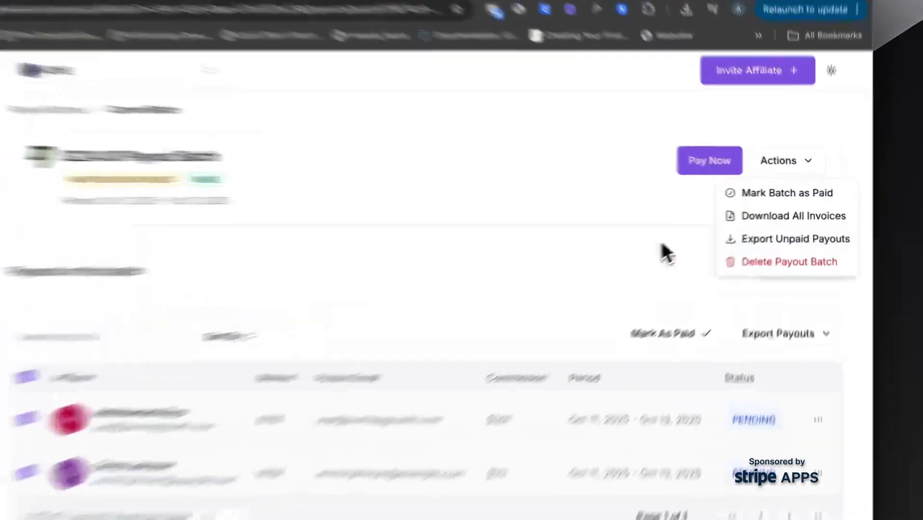
left_click(689, 234)
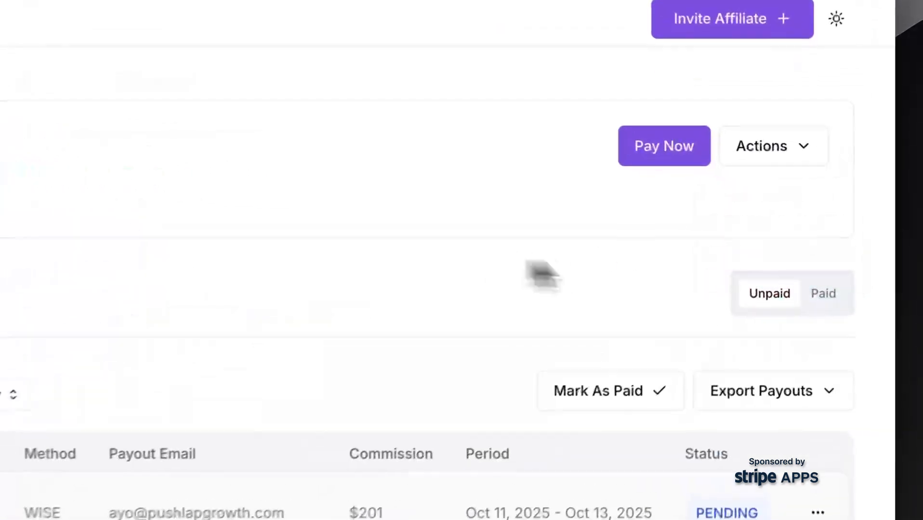
left_click(821, 245)
left_click(768, 289)
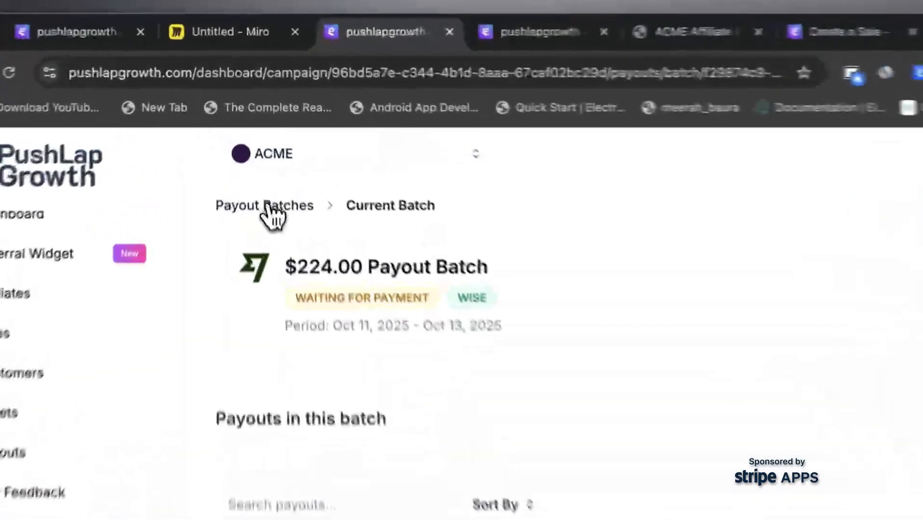
Return to the list of payout batches and mark the Wise batch as paid.
left_click(257, 133)
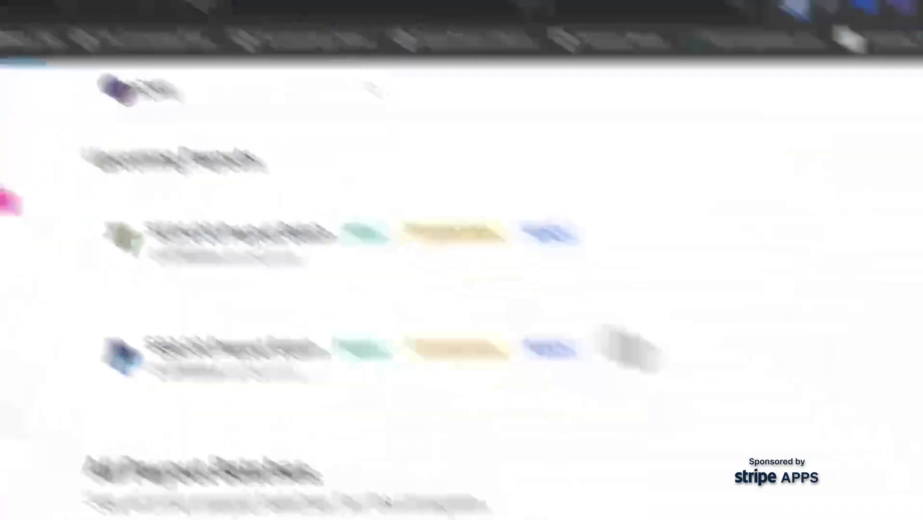
left_click(814, 316)
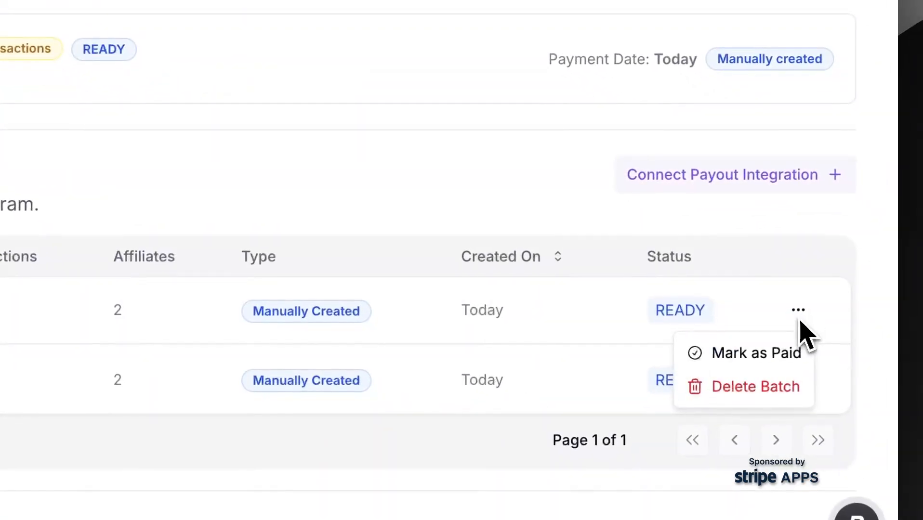
left_click(771, 356)
left_click(299, 206)
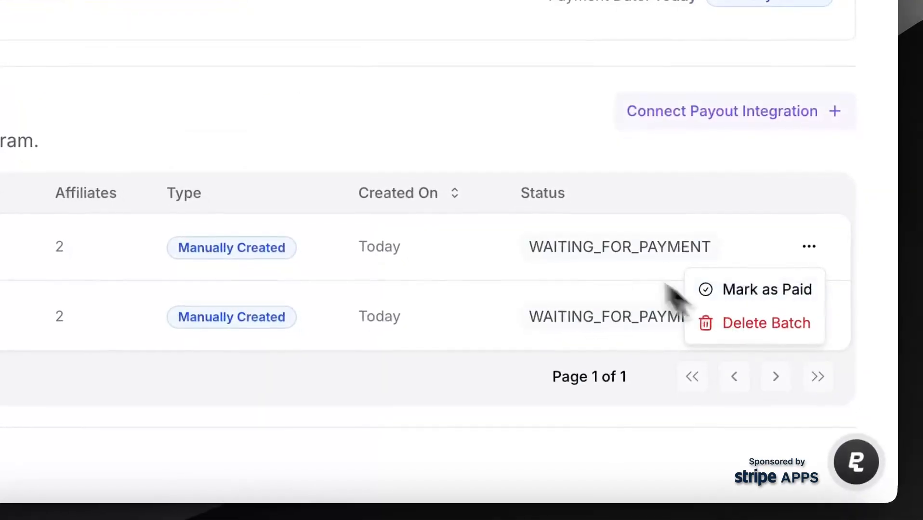
left_click(422, 176)
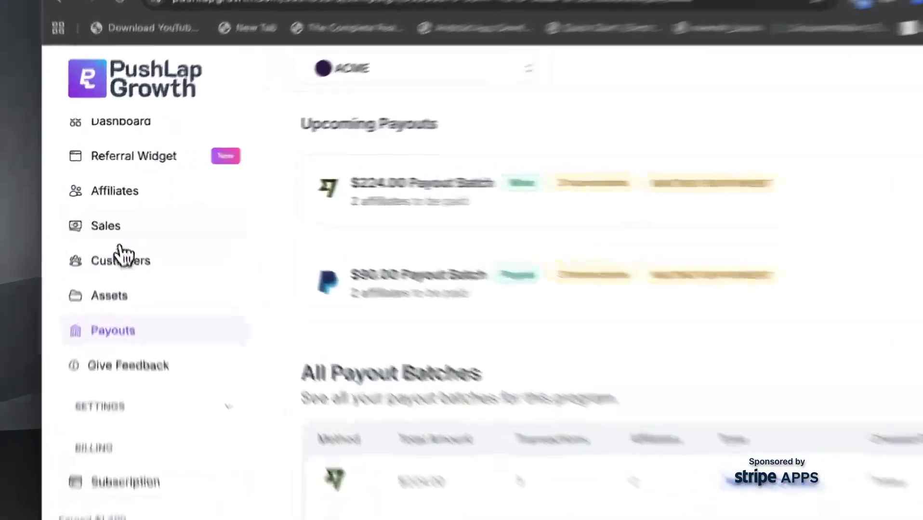
Open the ACME program's sales and check the paid or unpaid status of each sale.
left_click(105, 203)
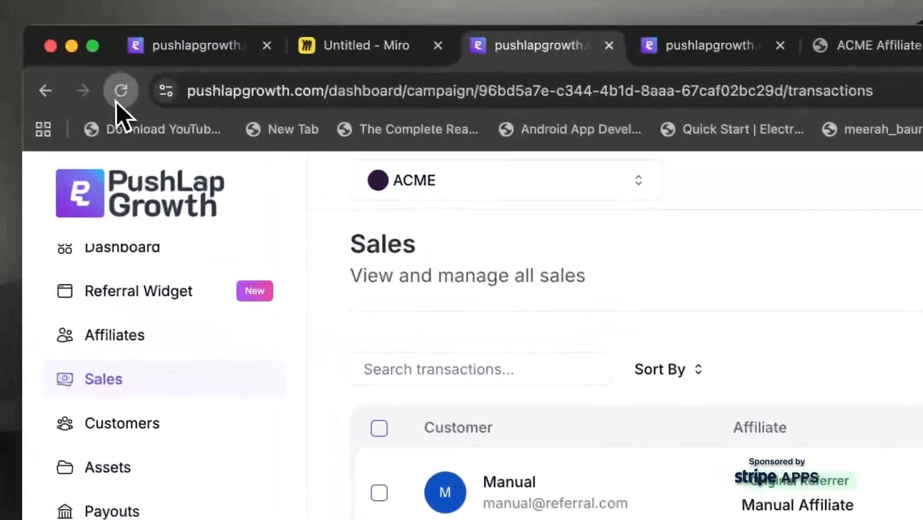
scroll(554, 246, "down", 5)
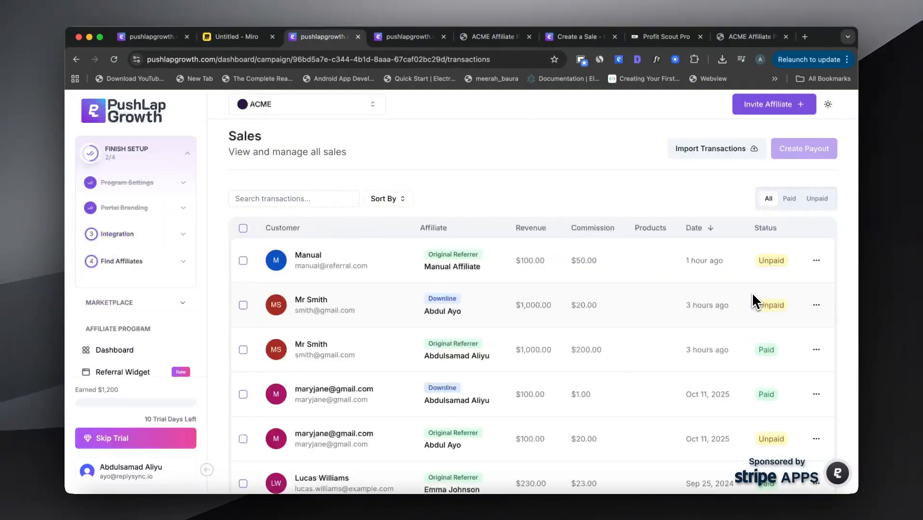
scroll(756, 302, "down", 3)
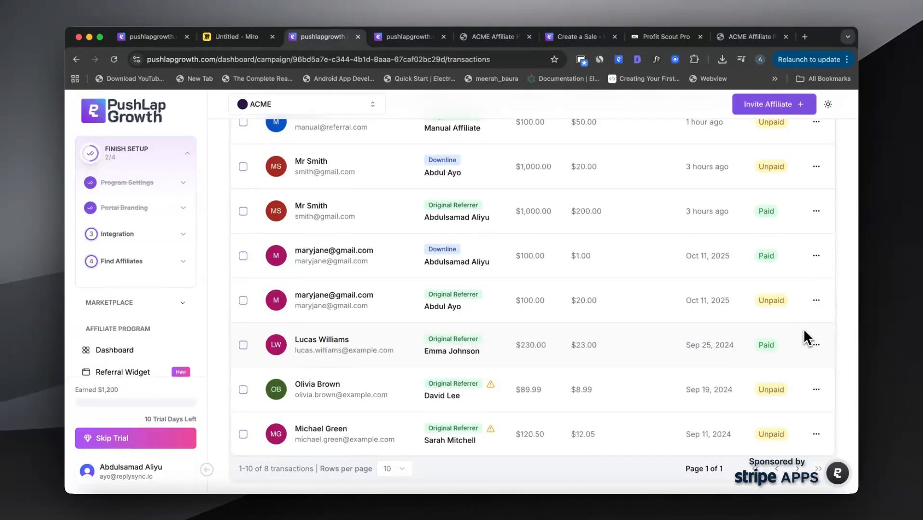
Select all sales to check which ones can still go into a payout, and return to the payouts overview.
scroll(655, 266, "up", 5)
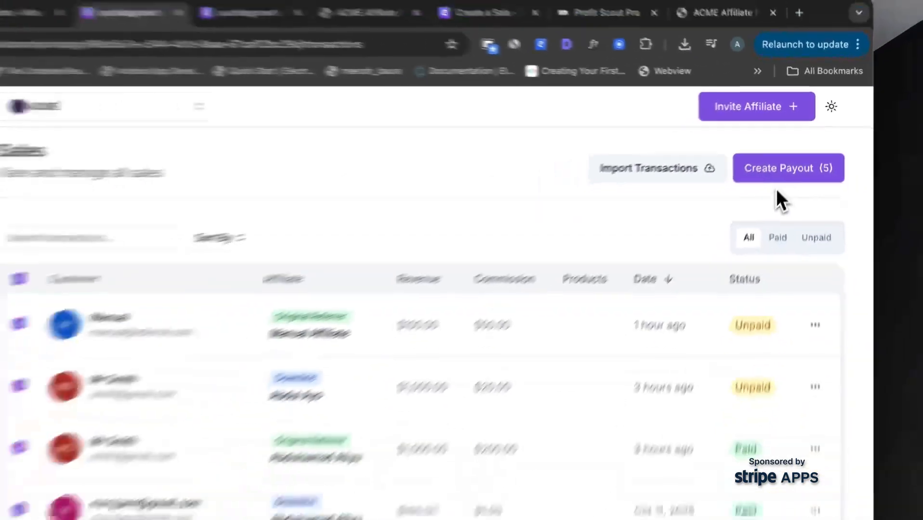
scroll(759, 346, "down", 3)
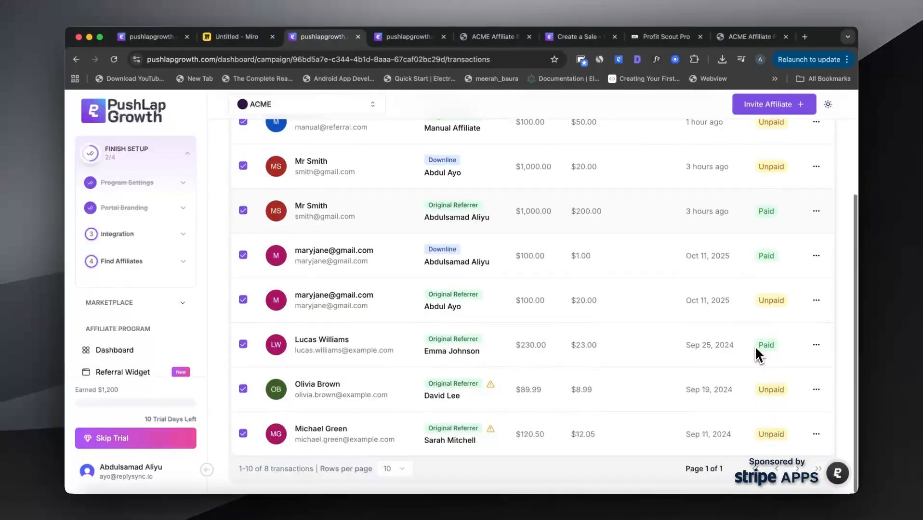
scroll(755, 346, "up", 3)
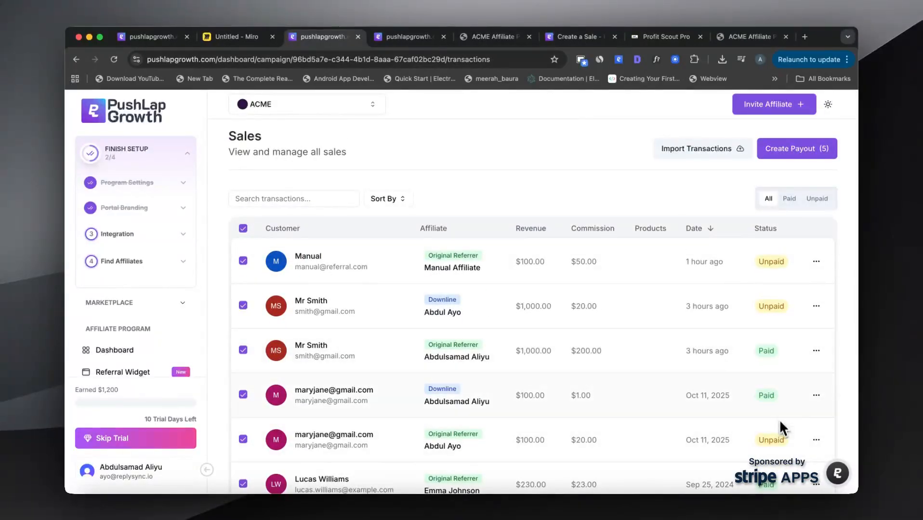
scroll(128, 338, "down", 5)
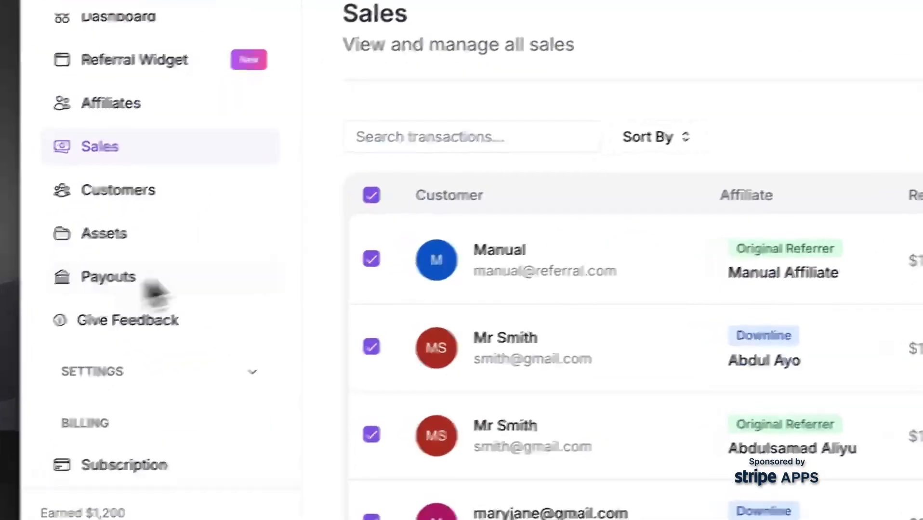
left_click(131, 271)
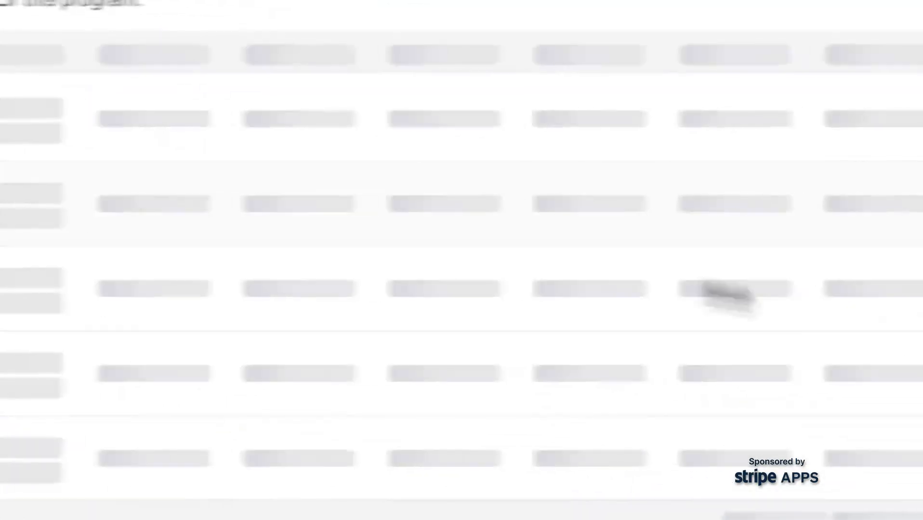